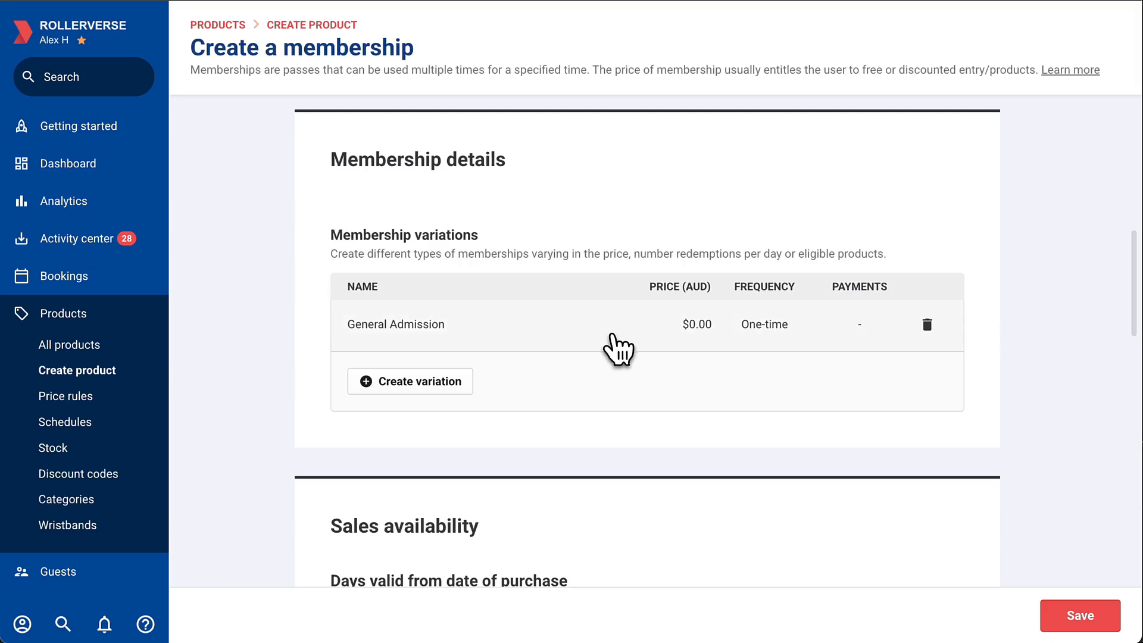
Step: Open the General Admission variation of the membership and rename it to "Basic membership"
{"action": "left_click", "coordinate": [614, 335]}
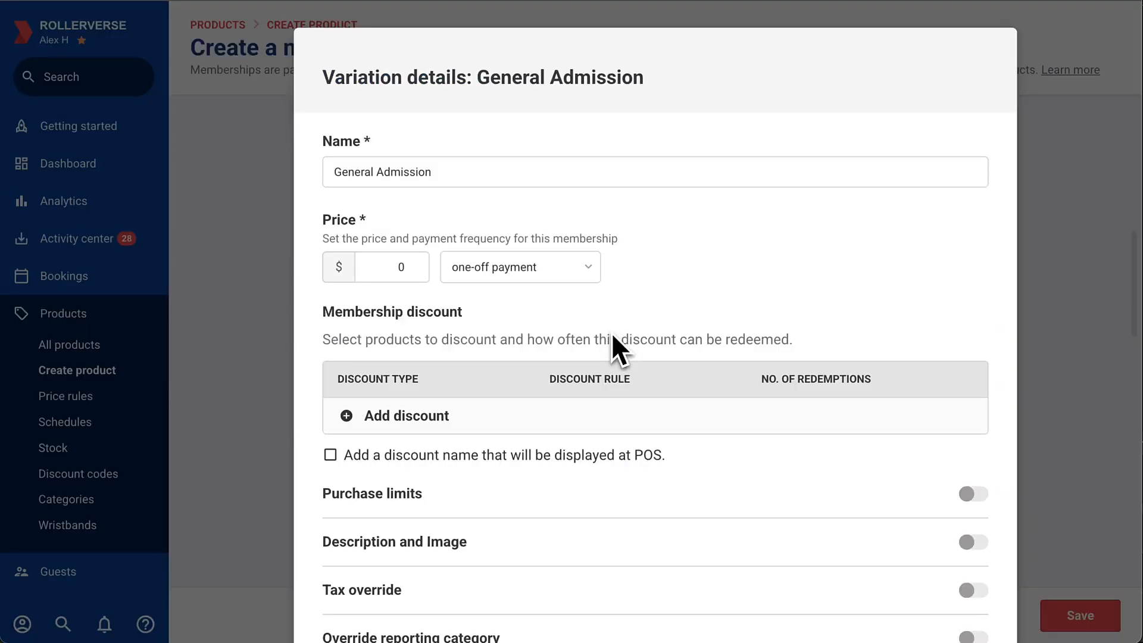
{"action": "left_click", "coordinate": [616, 181]}
{"action": "triple_click", "coordinate": [615, 181]}
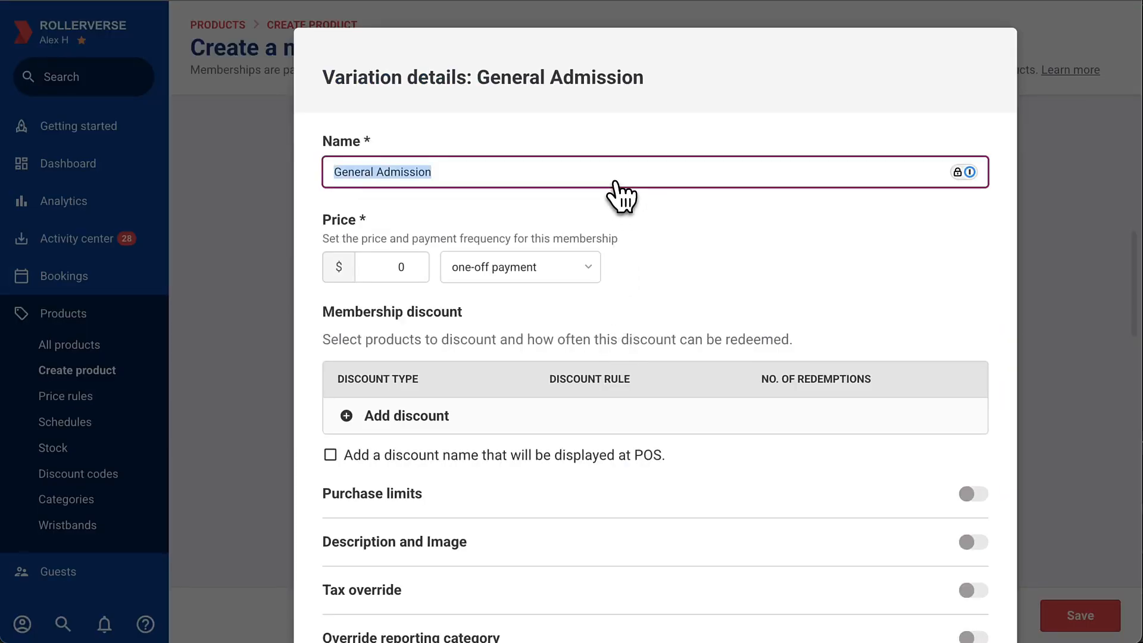
{"action": "type", "text": "Basic membership"}
{"action": "left_click", "coordinate": [612, 204]}
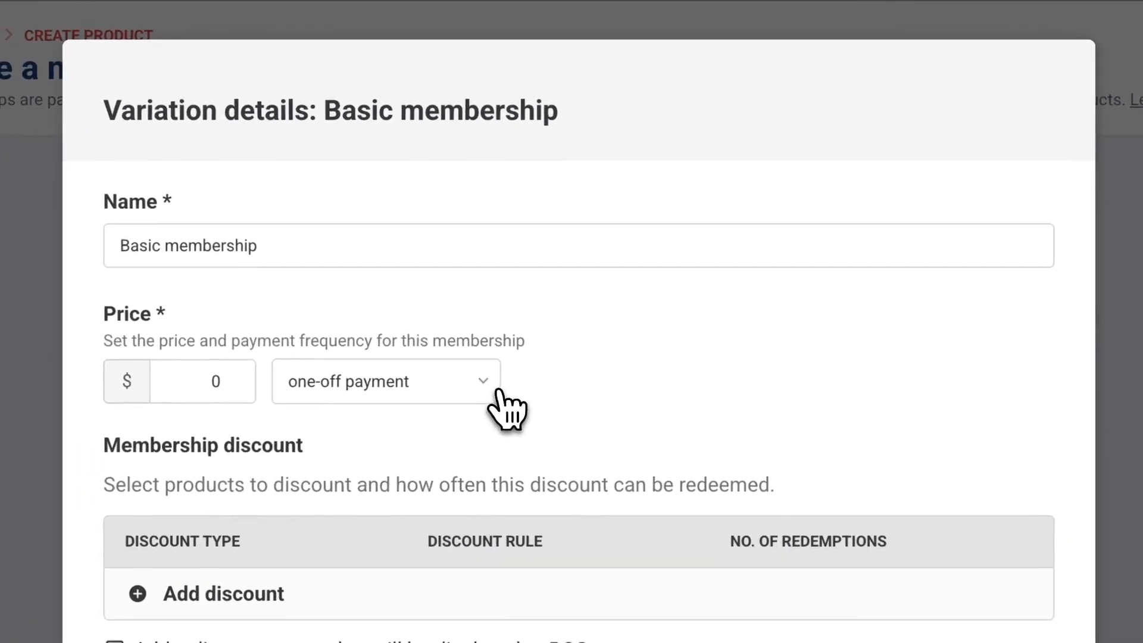
Step: Set the variation's price to $30 per month
{"action": "left_click", "coordinate": [595, 273]}
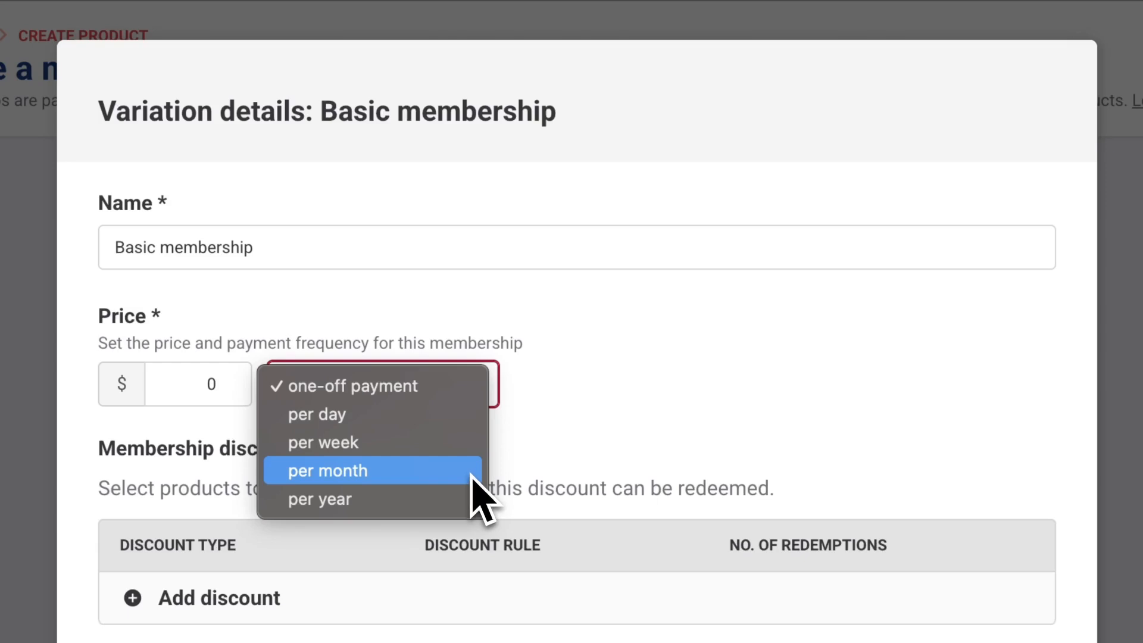
{"action": "left_click", "coordinate": [471, 474]}
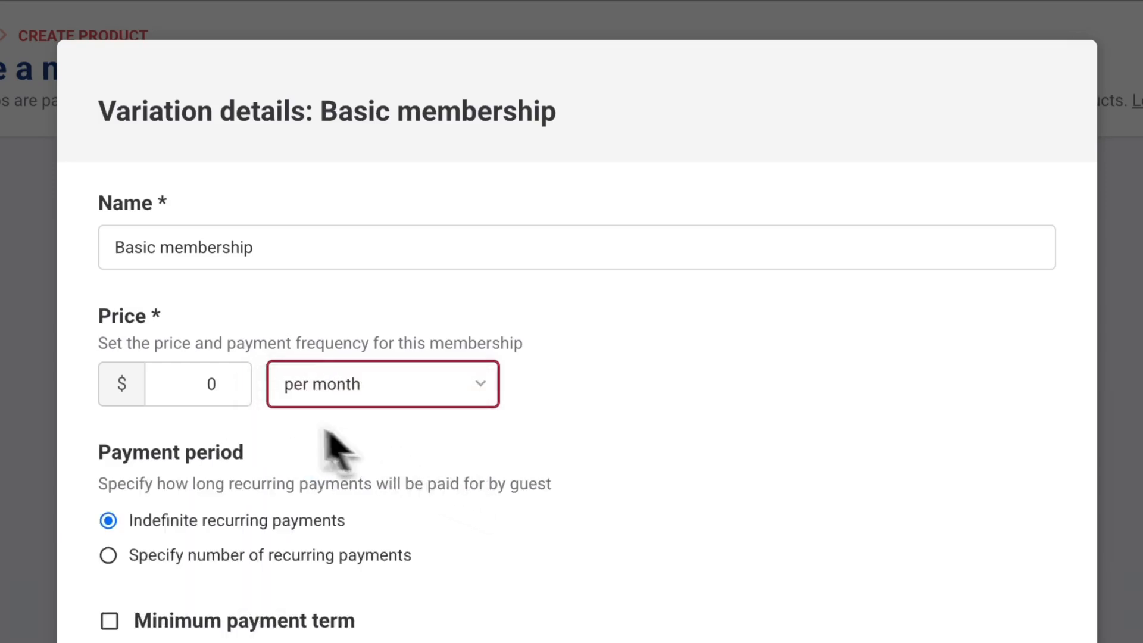
{"action": "left_click", "coordinate": [201, 384]}
{"action": "type", "text": "3"}
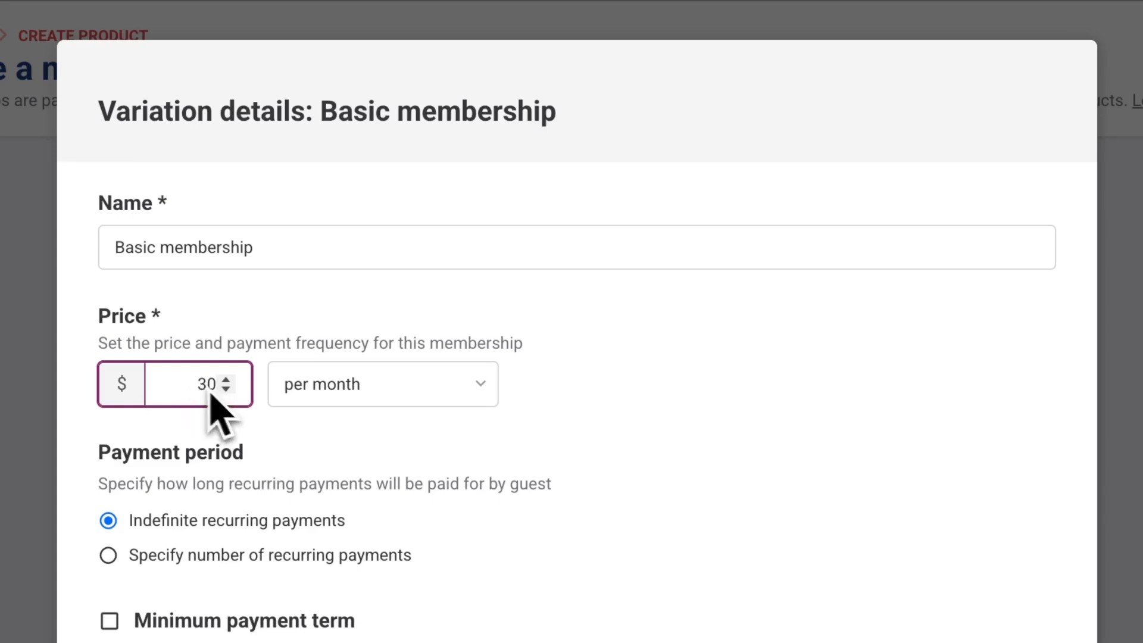
{"action": "left_click", "coordinate": [558, 458]}
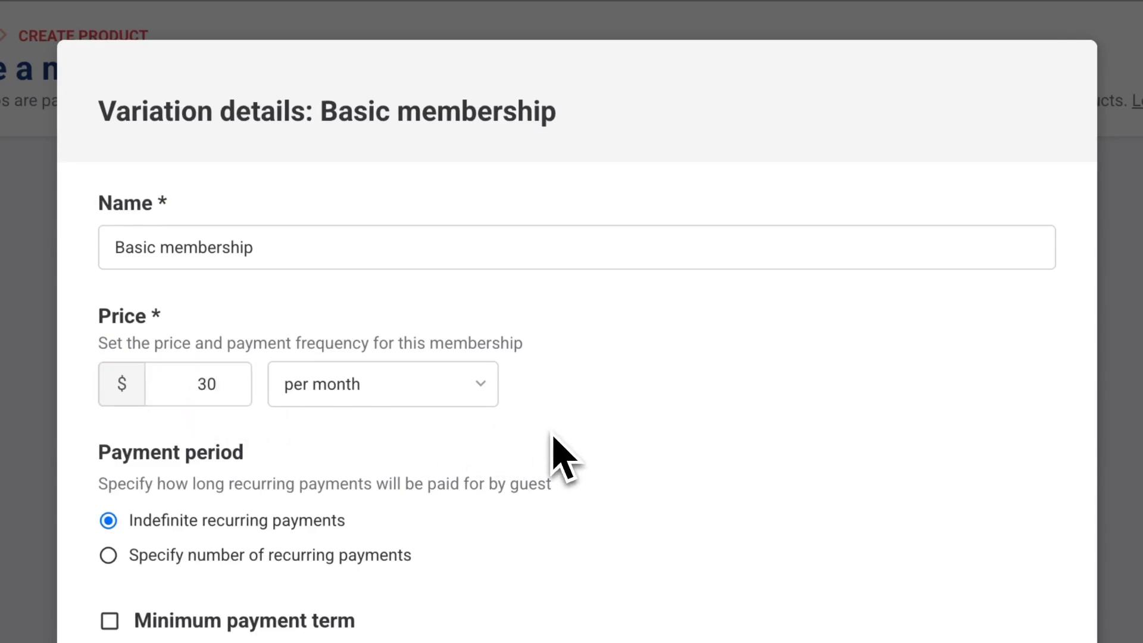
Step: Try the minimum payment term option for the recurring payments
{"action": "scroll", "coordinate": [554, 458], "scroll_direction": "down", "scroll_amount": 4}
{"action": "left_click", "coordinate": [324, 340]}
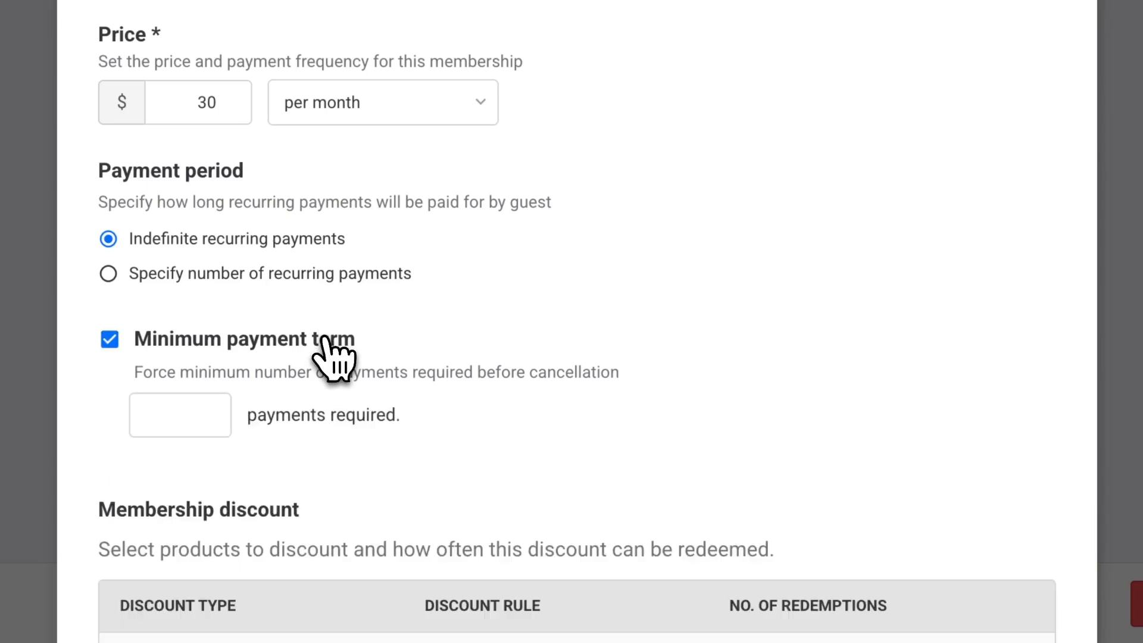
{"action": "left_click", "coordinate": [323, 339]}
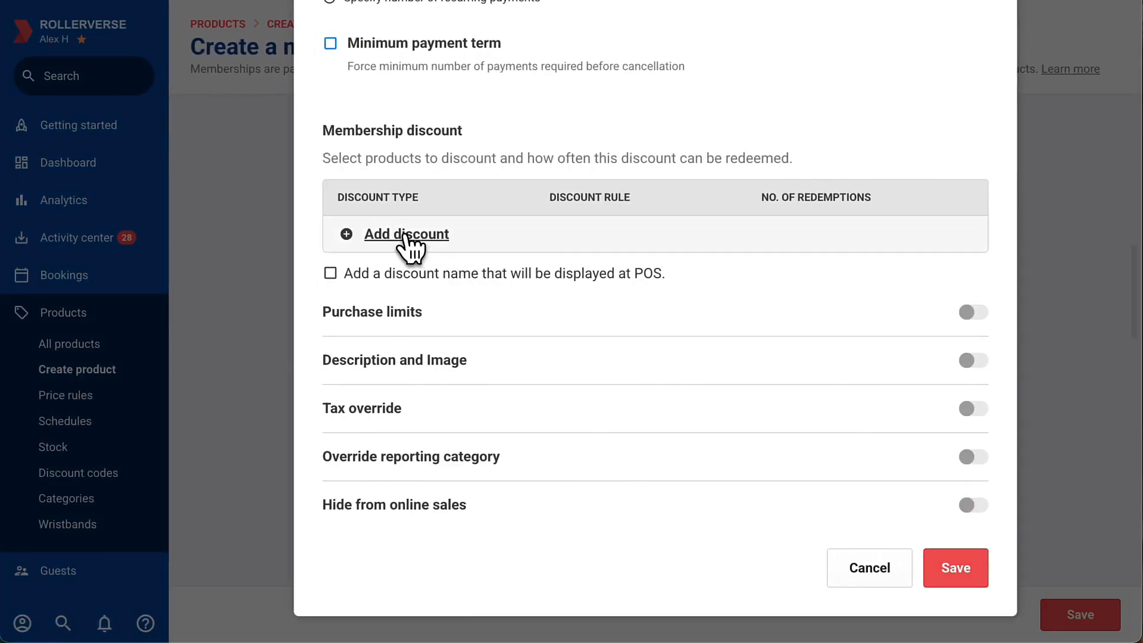
Step: Add a membership discount of 100 percent on the first General Admission product found by searching "gener"
{"action": "left_click", "coordinate": [405, 236]}
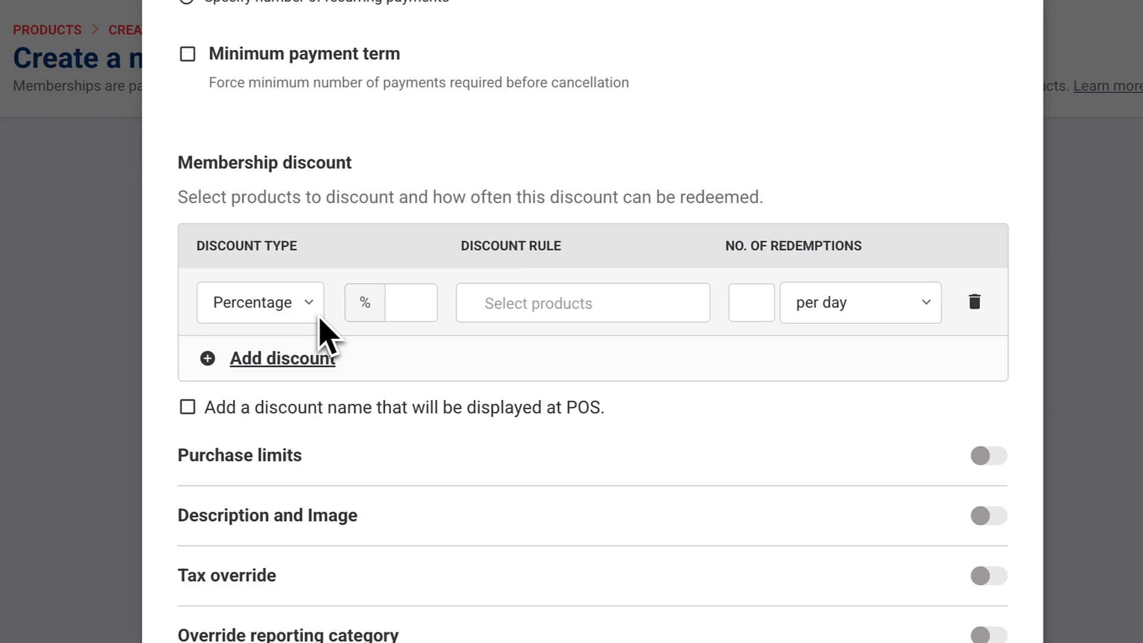
{"action": "left_click", "coordinate": [410, 317]}
{"action": "type", "text": "1"}
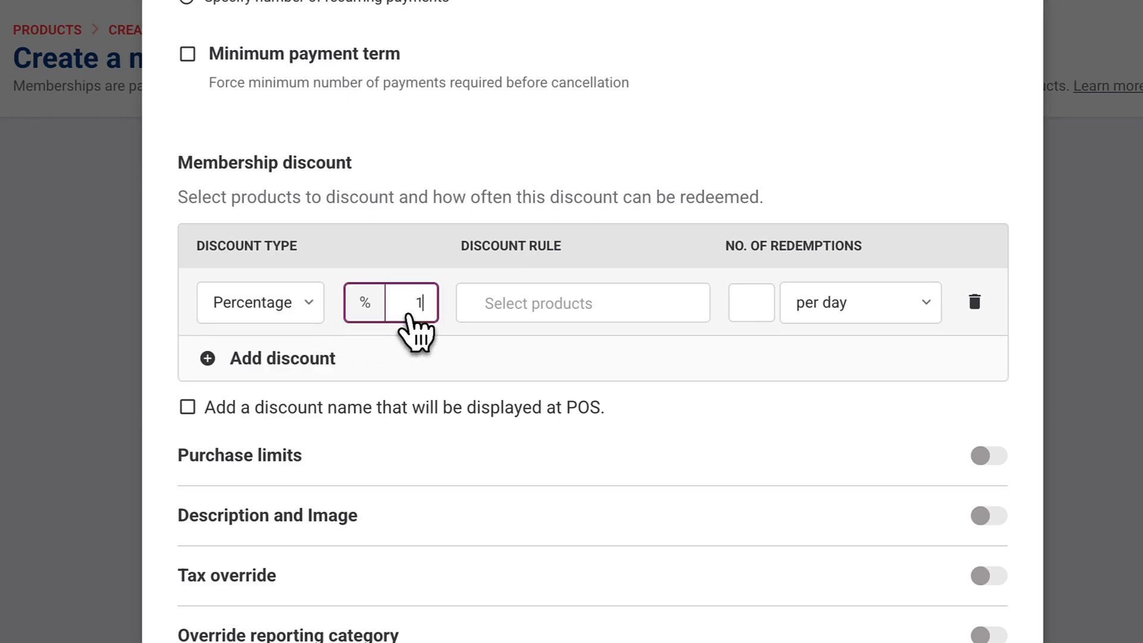
{"action": "type", "text": "00"}
{"action": "key", "text": "Tab"}
{"action": "type", "text": "g"}
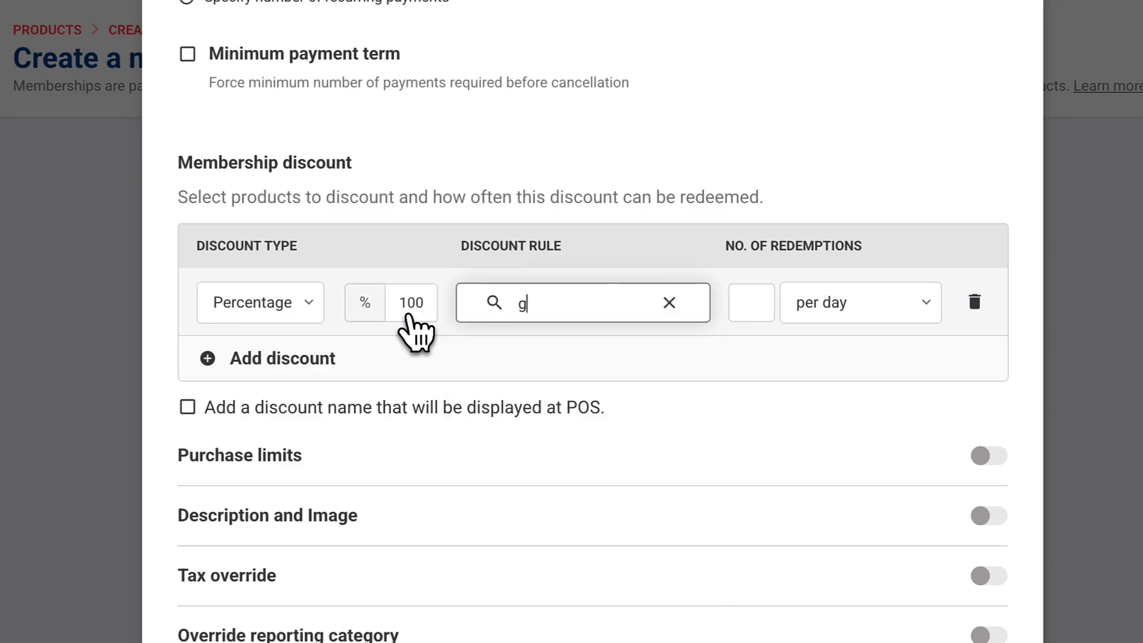
{"action": "type", "text": "ener"}
{"action": "left_click", "coordinate": [573, 378]}
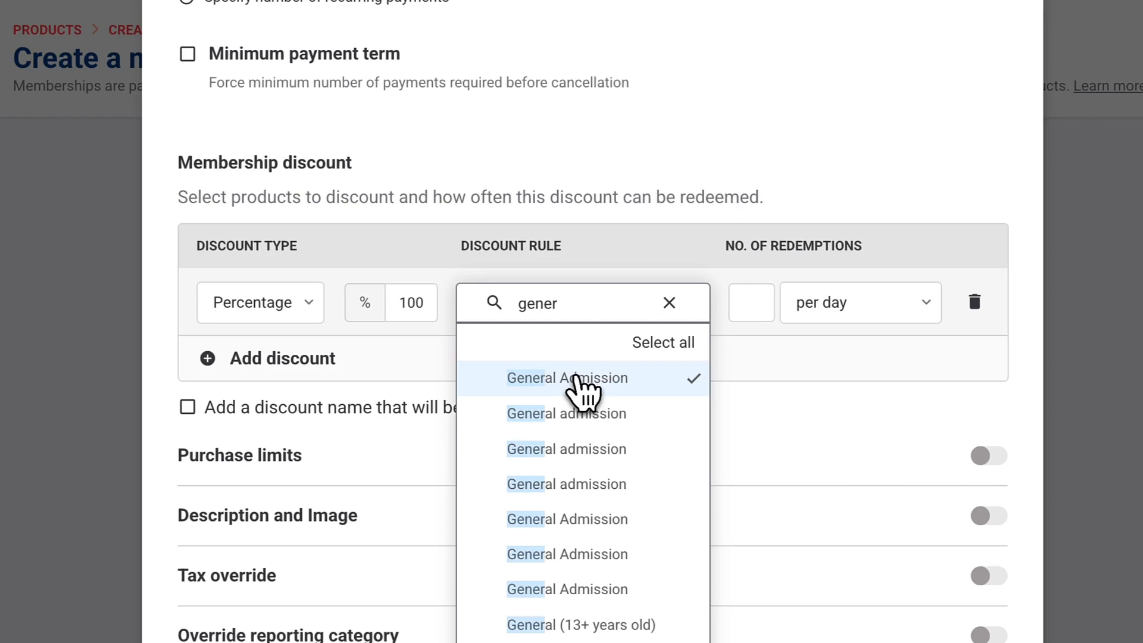
Step: Limit the General Admission discount to 1 redemption per month
{"action": "left_click", "coordinate": [748, 308]}
{"action": "type", "text": "1"}
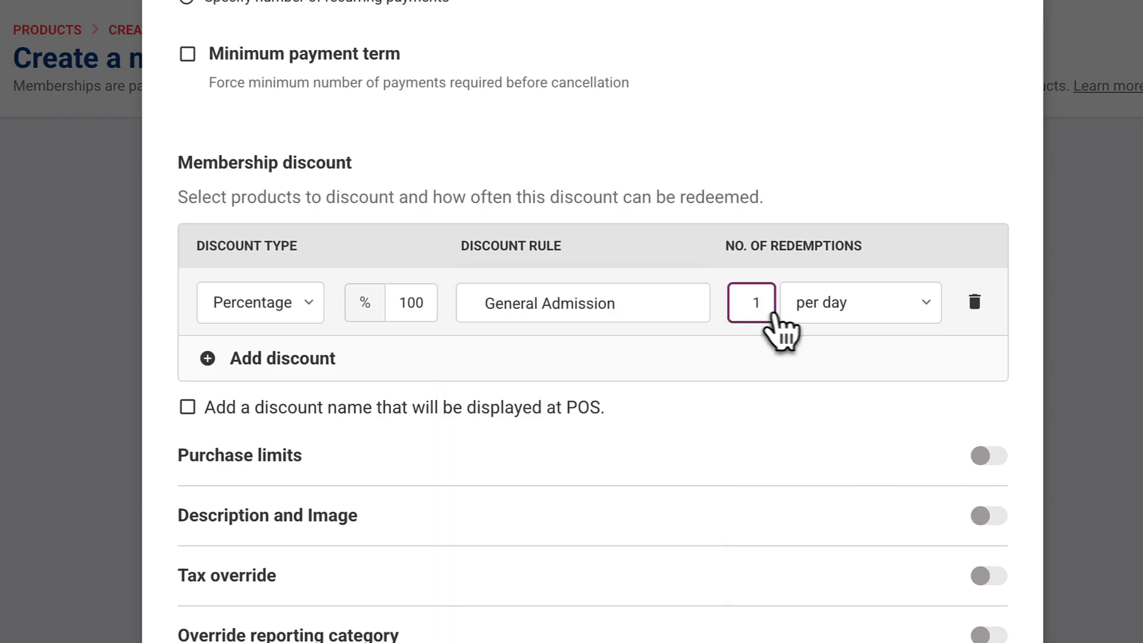
{"action": "left_click", "coordinate": [926, 313]}
{"action": "left_click", "coordinate": [904, 361]}
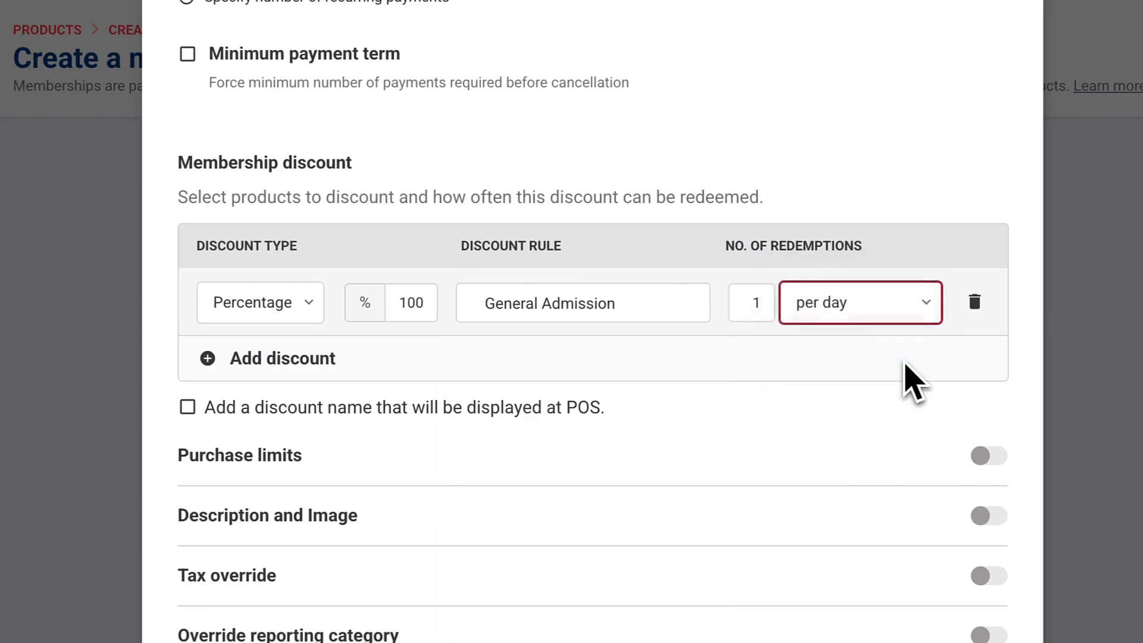
Step: Enable a discount name for display at POS and name the discount "1 Free visit per month"
{"action": "left_click", "coordinate": [444, 412]}
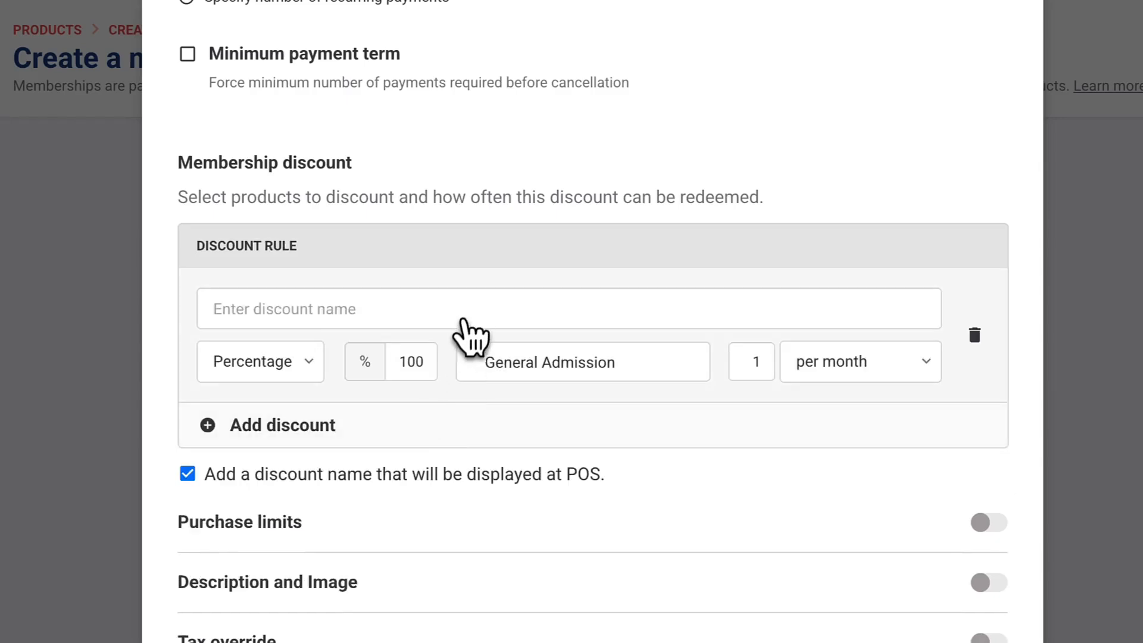
{"action": "left_click", "coordinate": [463, 312]}
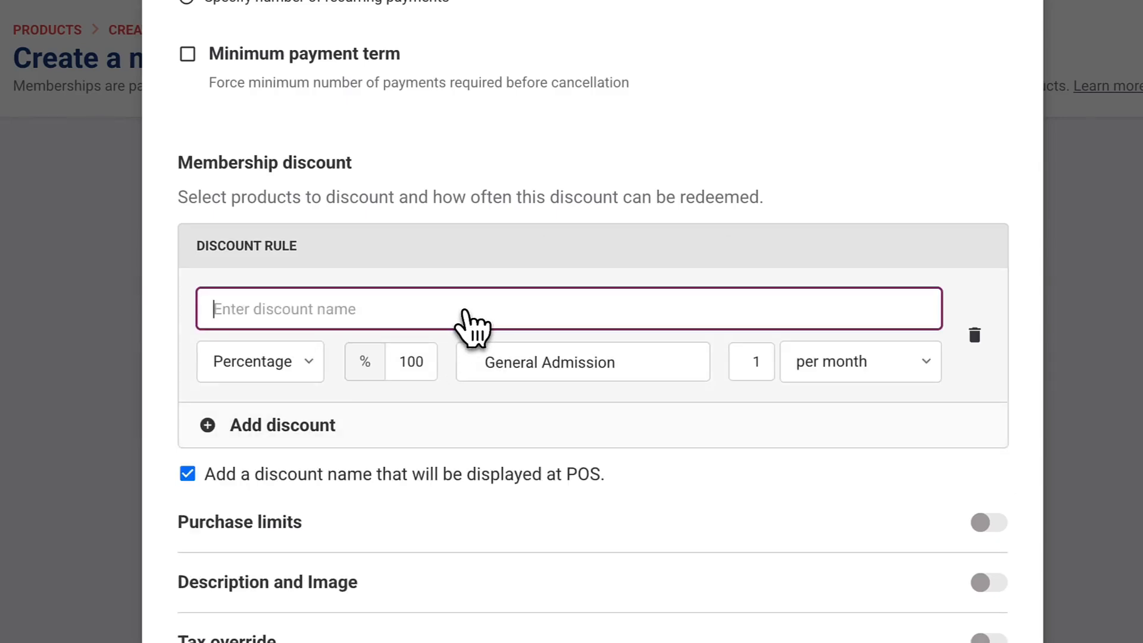
{"action": "type", "text": "1 Free v"}
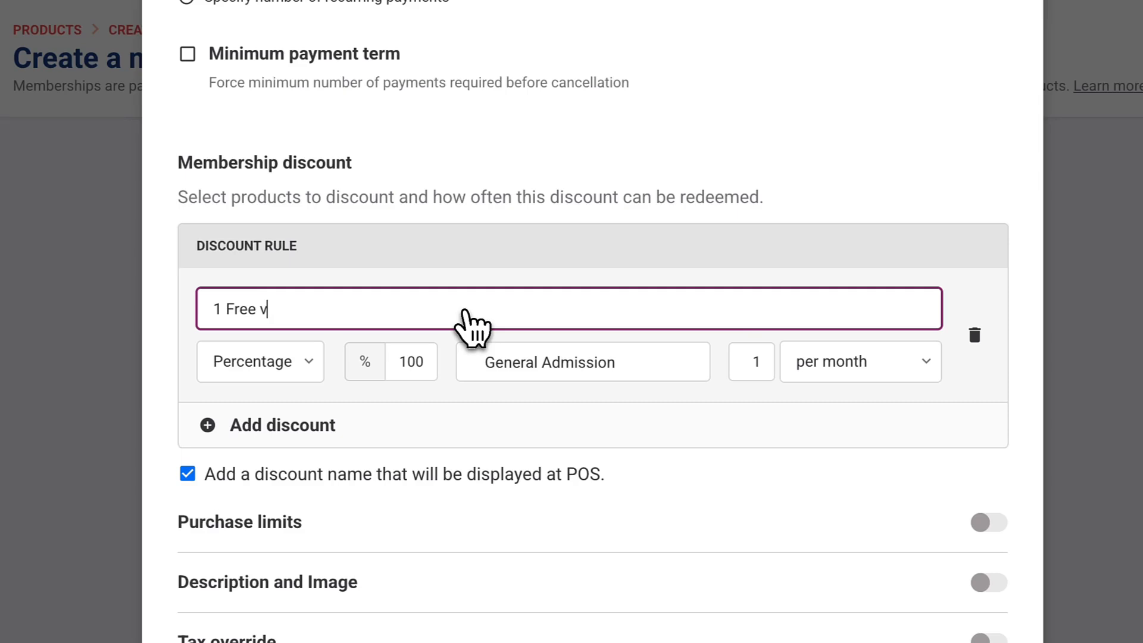
{"action": "type", "text": "isit per month"}
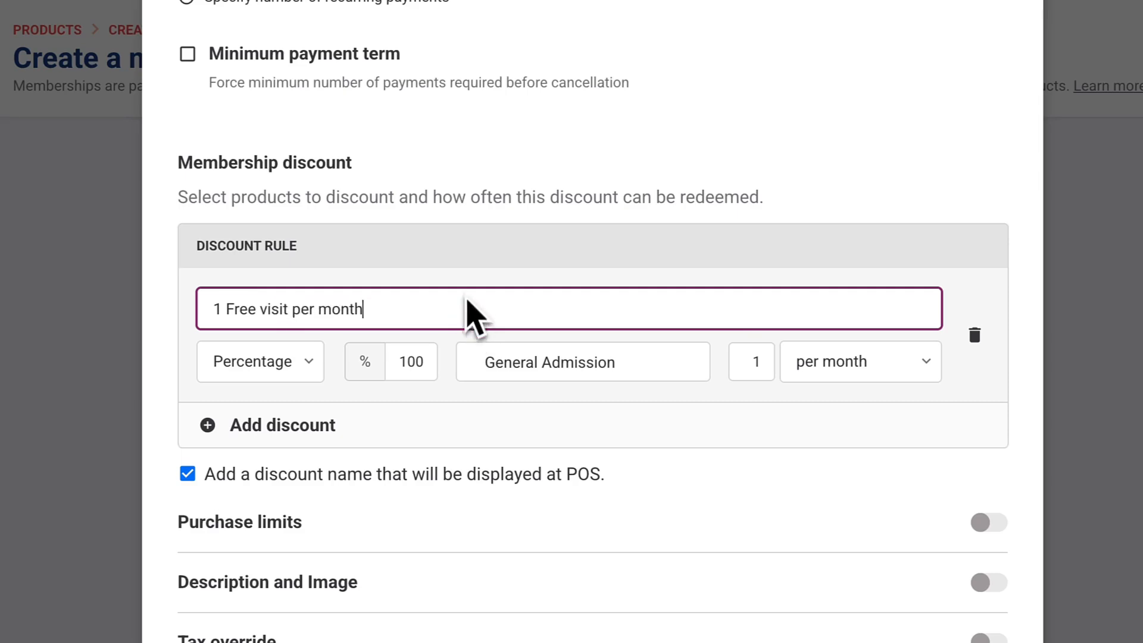
{"action": "left_click", "coordinate": [469, 285]}
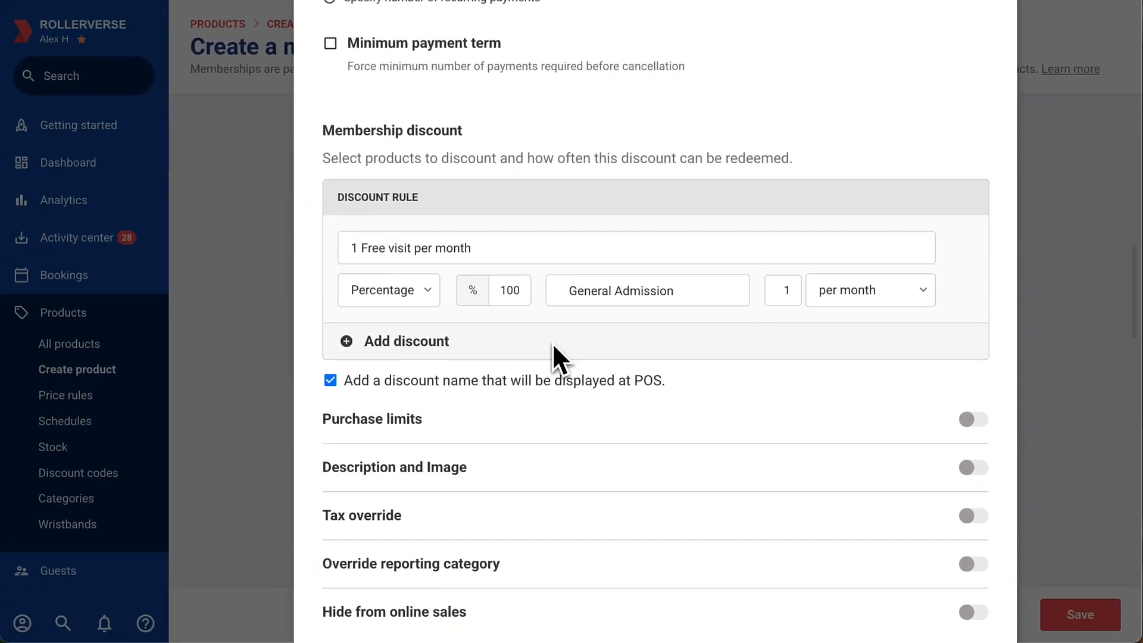
Step: Save the Basic membership variation with its discount rules
{"action": "scroll", "coordinate": [552, 342], "scroll_direction": "down", "scroll_amount": 3}
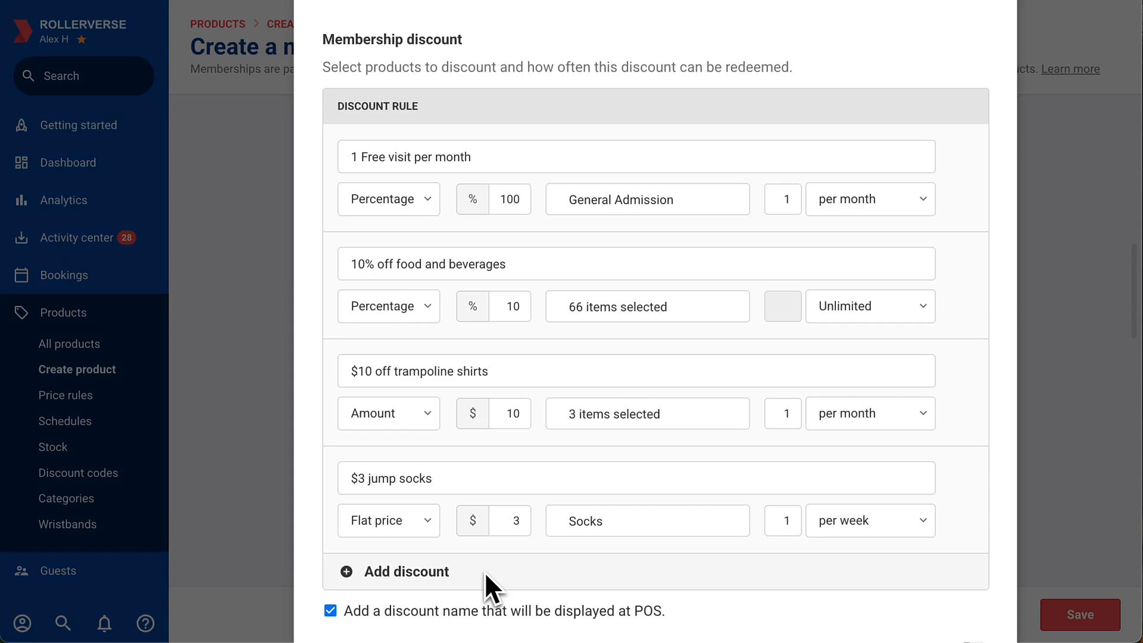
{"action": "scroll", "coordinate": [485, 572], "scroll_direction": "down", "scroll_amount": 5}
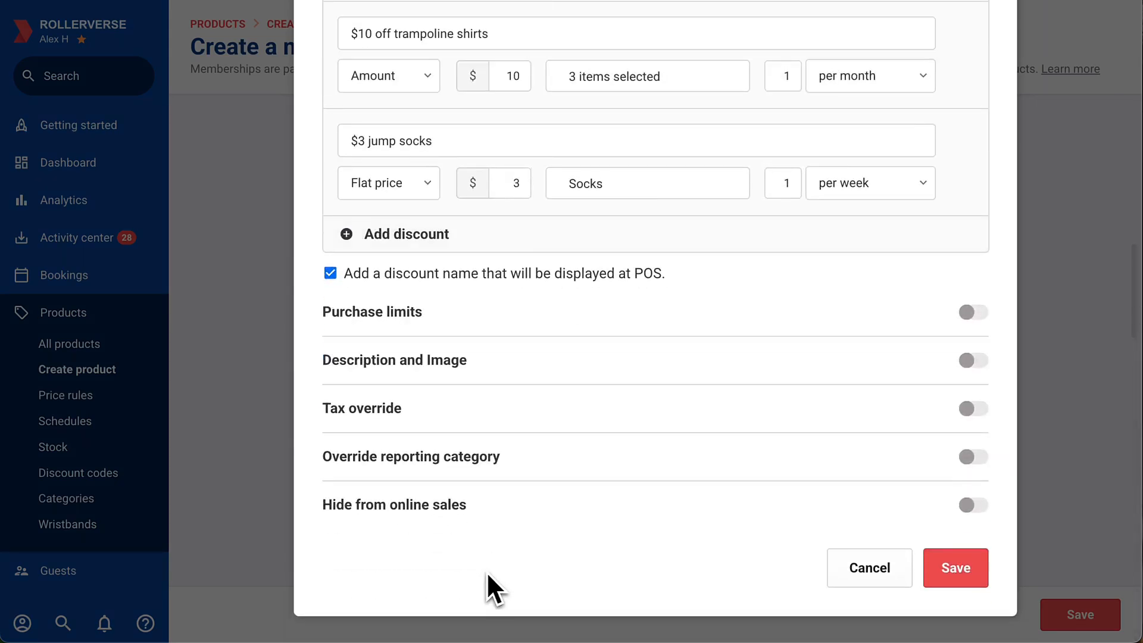
{"action": "left_click", "coordinate": [956, 588]}
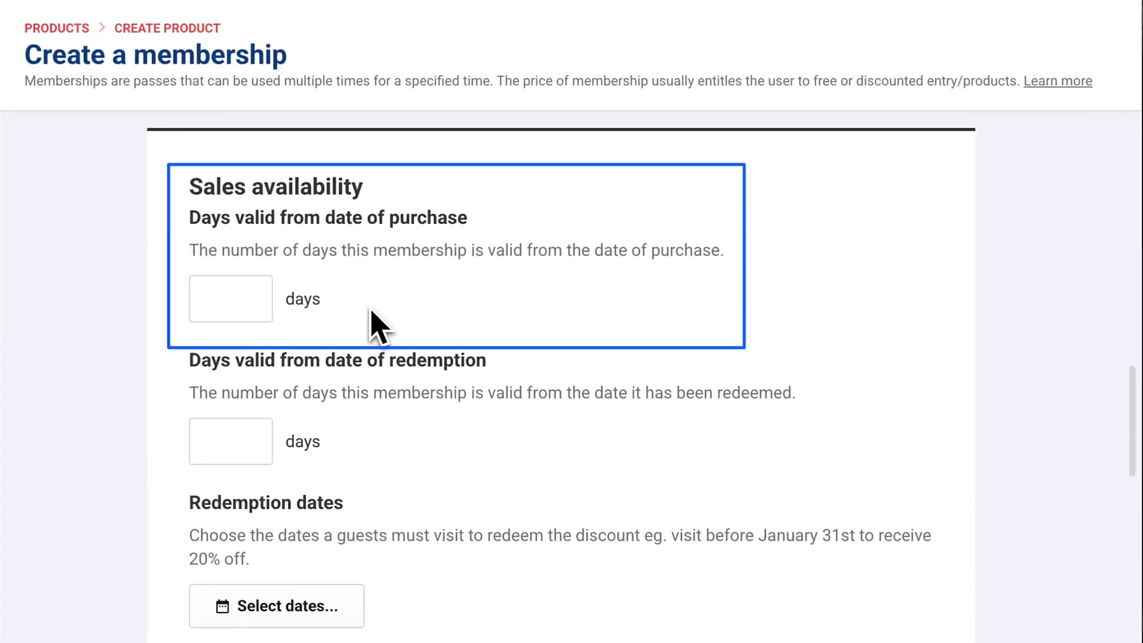
Step: Try a validity of 365 days from the date of purchase
{"action": "left_click", "coordinate": [244, 307]}
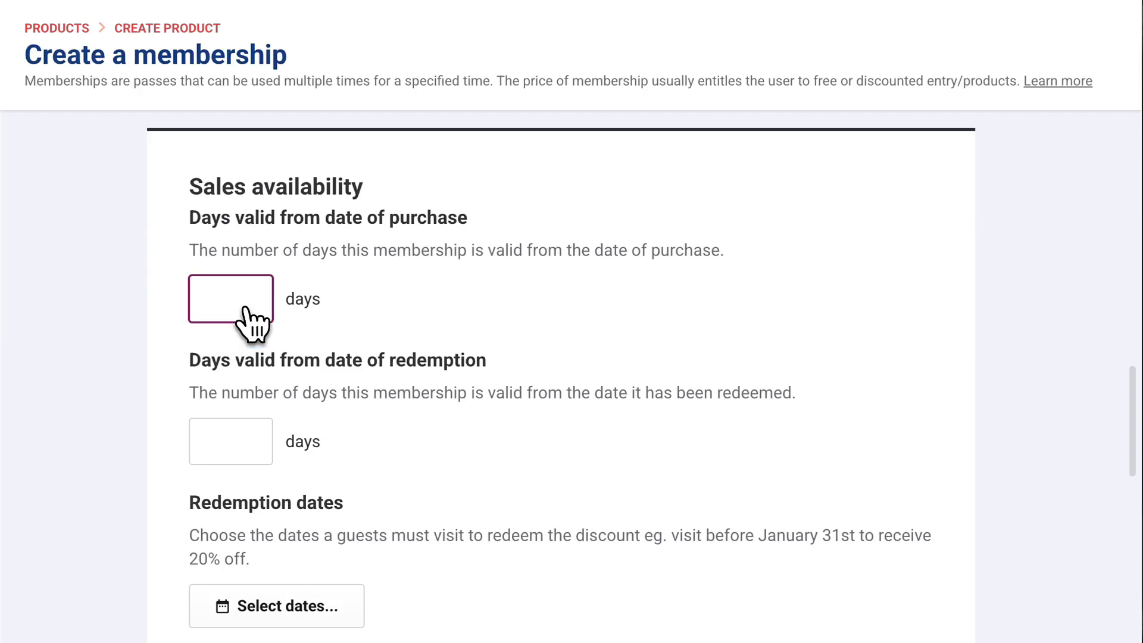
{"action": "type", "text": "365"}
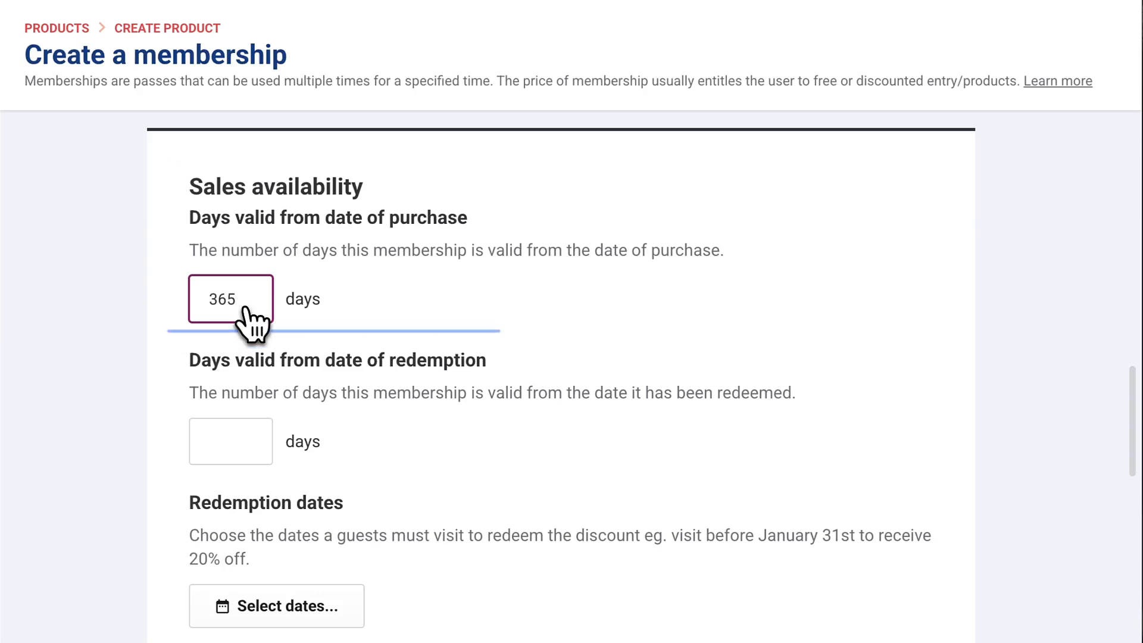
{"action": "key", "text": "BackSpace"}
{"action": "key", "text": "BackSpace"}
{"action": "key", "text": "BackSpace"}
Step: Try a validity of 90 days from the date of redemption
{"action": "key", "text": "Tab"}
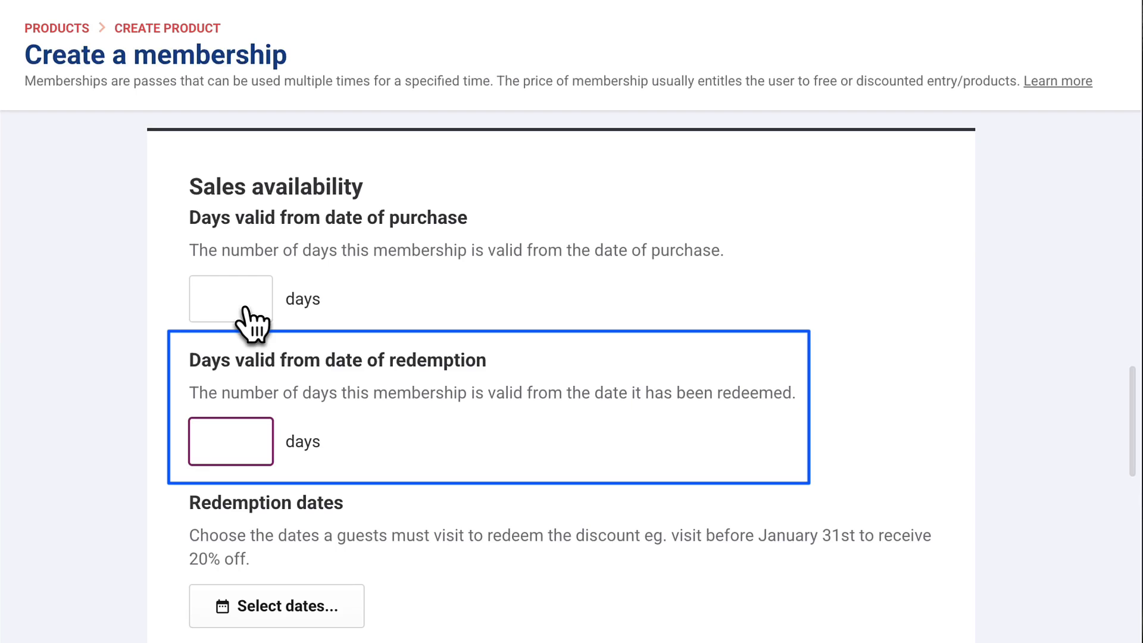
{"action": "type", "text": "90"}
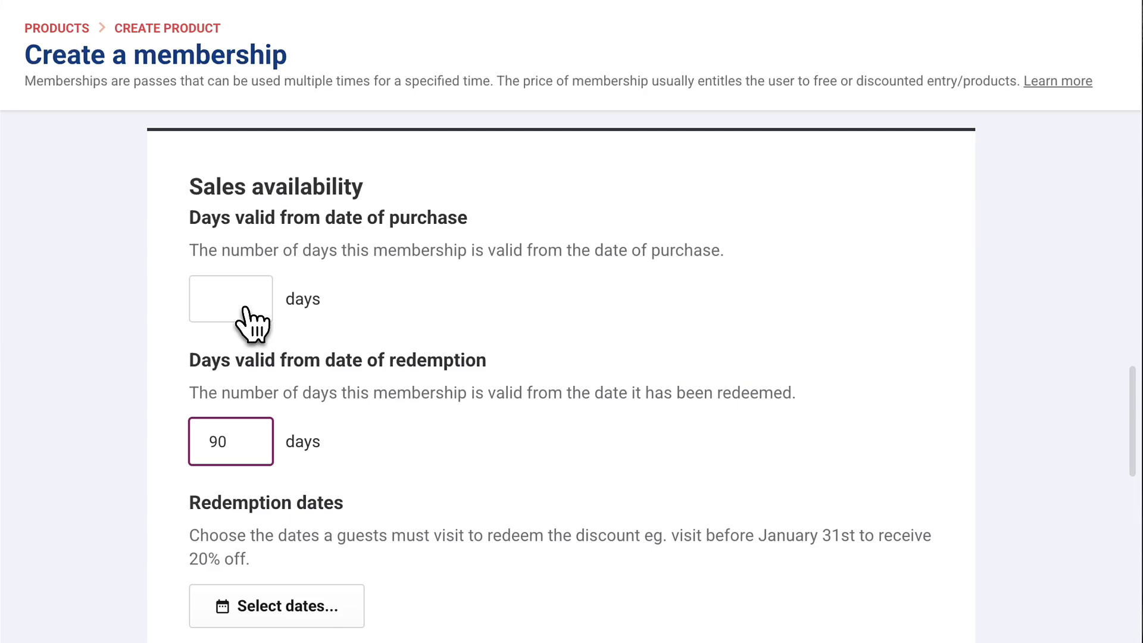
{"action": "key", "text": "ctrl+a"}
{"action": "key", "text": "BackSpace"}
{"action": "left_click", "coordinate": [336, 454]}
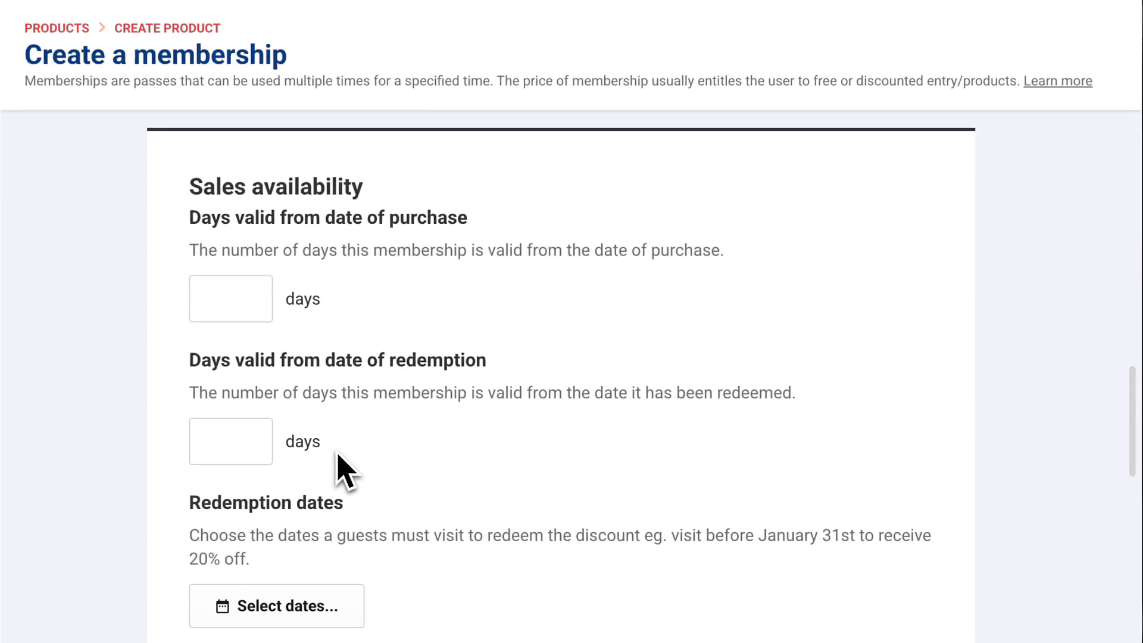
Step: Add 17 Sep 2025 as the redemption date range of the membership
{"action": "left_click", "coordinate": [322, 614]}
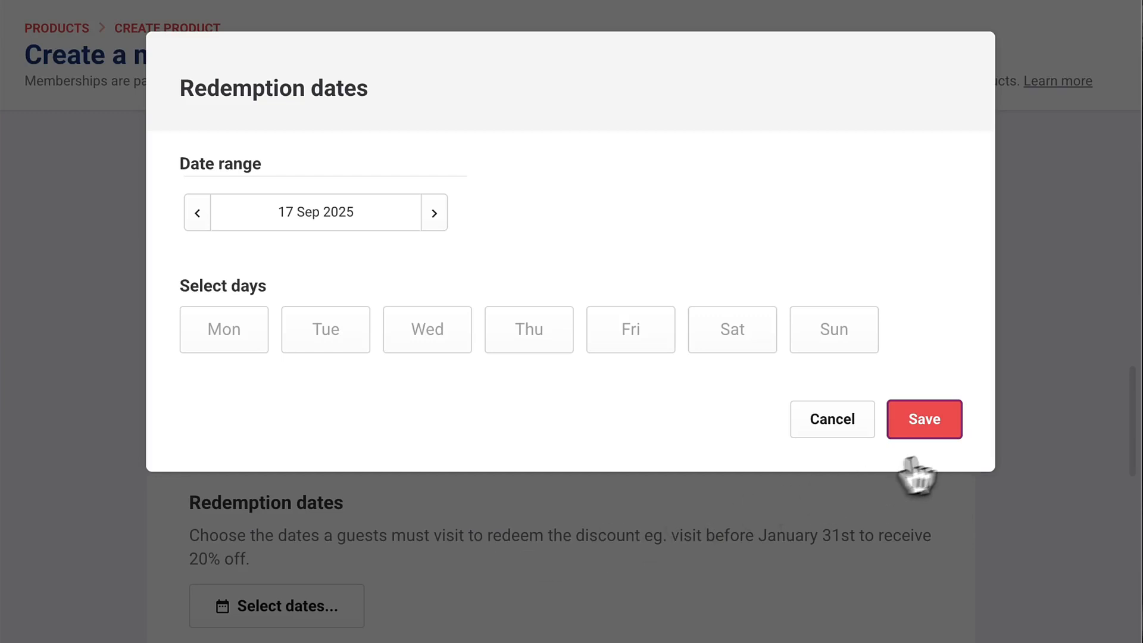
{"action": "left_click", "coordinate": [925, 419]}
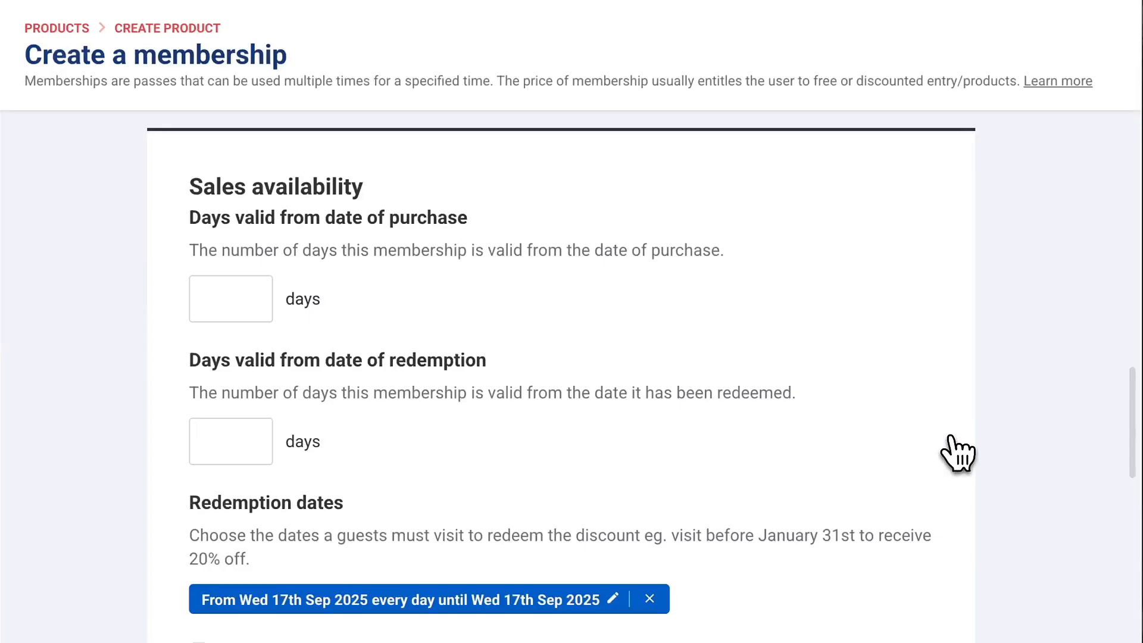
Step: Set the online checkout sales period to end on the fixed date 30 September 2025
{"action": "scroll", "coordinate": [956, 453], "scroll_direction": "down", "scroll_amount": 5}
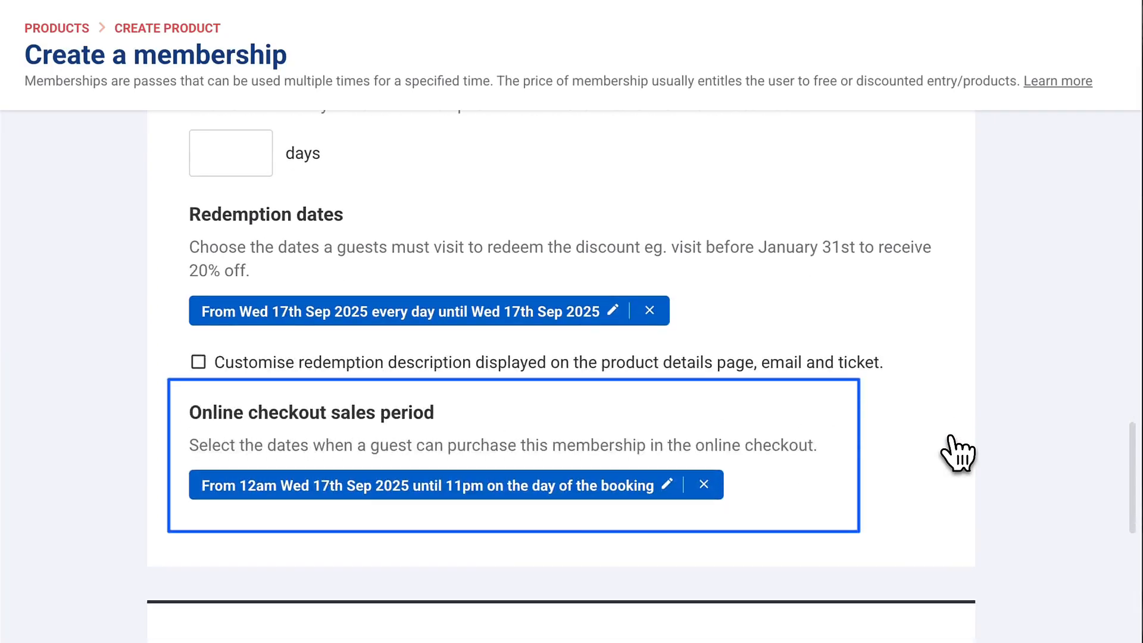
{"action": "left_click", "coordinate": [610, 496]}
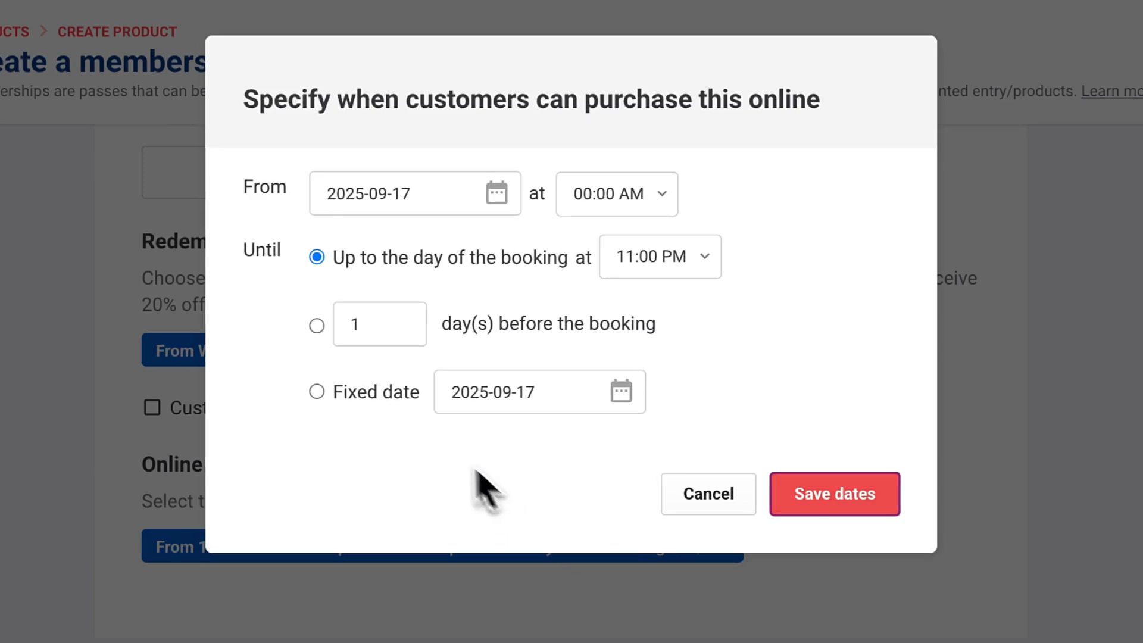
{"action": "left_click", "coordinate": [377, 395]}
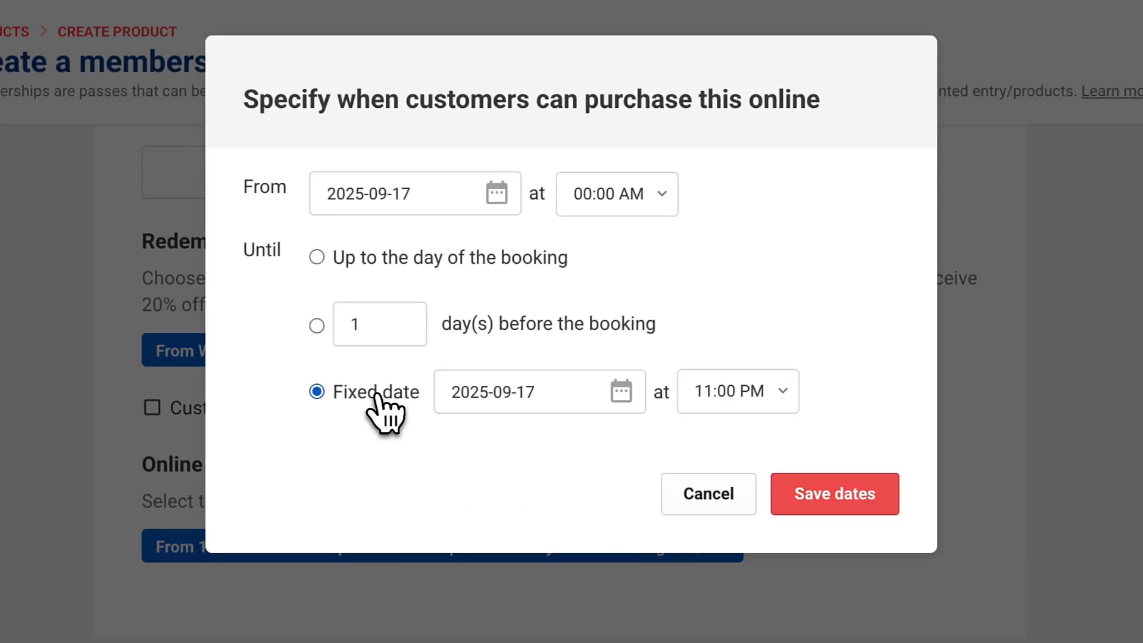
{"action": "left_click", "coordinate": [537, 390]}
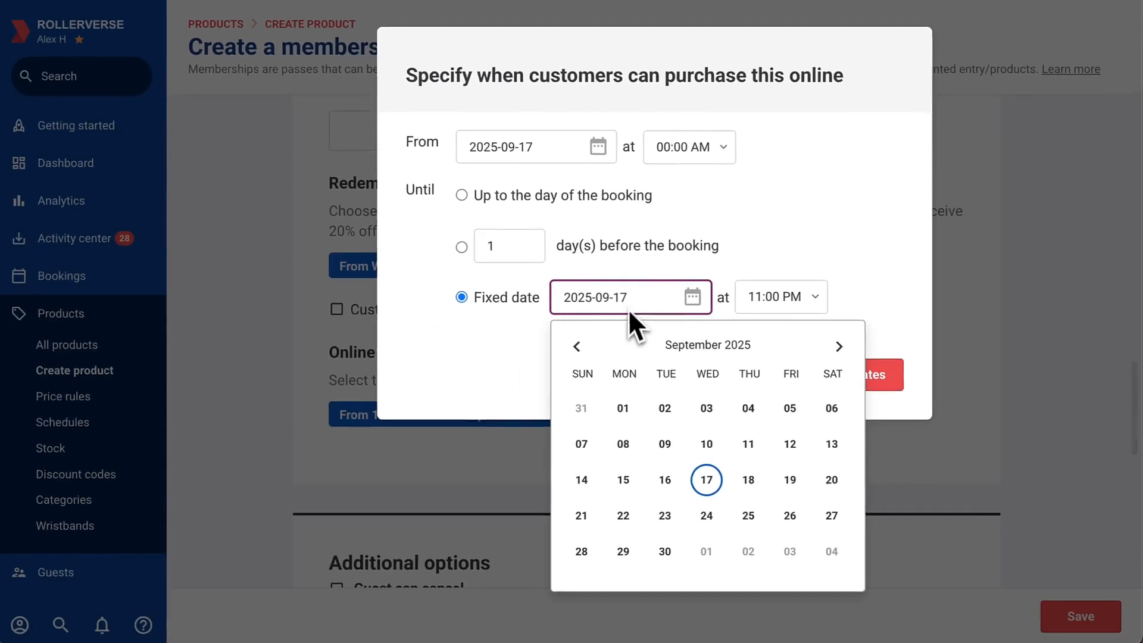
{"action": "left_click", "coordinate": [665, 551]}
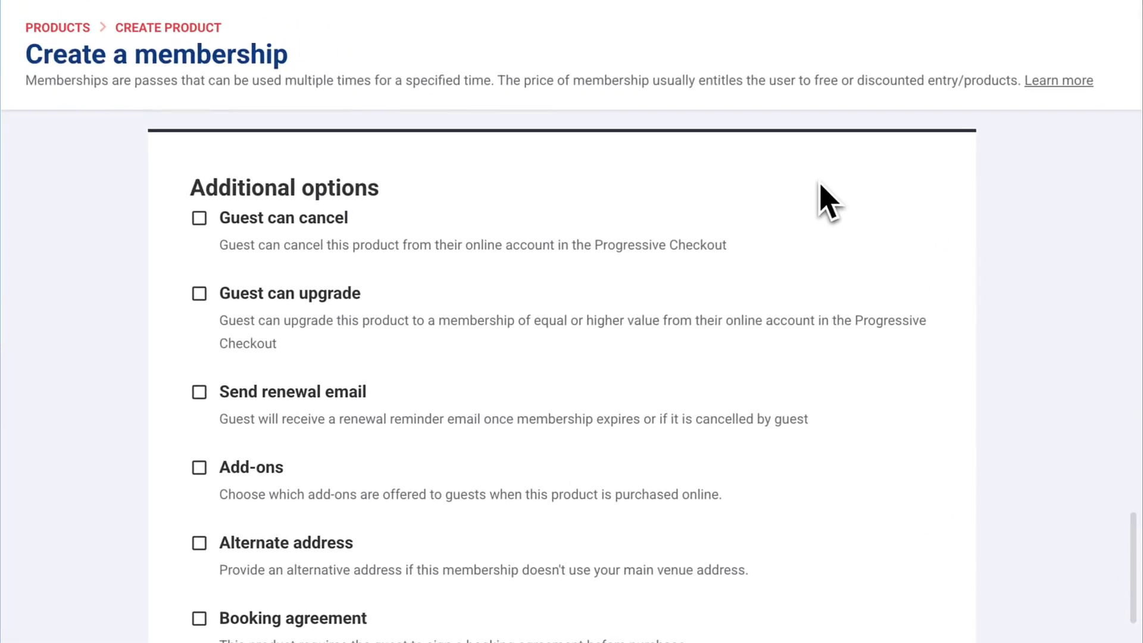
Step: Allow guests to upgrade and add confirmation email instructions covering the monthly free visit, snack and activity savings, and booking conditions
{"action": "left_click", "coordinate": [315, 296]}
{"action": "scroll", "coordinate": [443, 302], "scroll_direction": "down", "scroll_amount": 7}
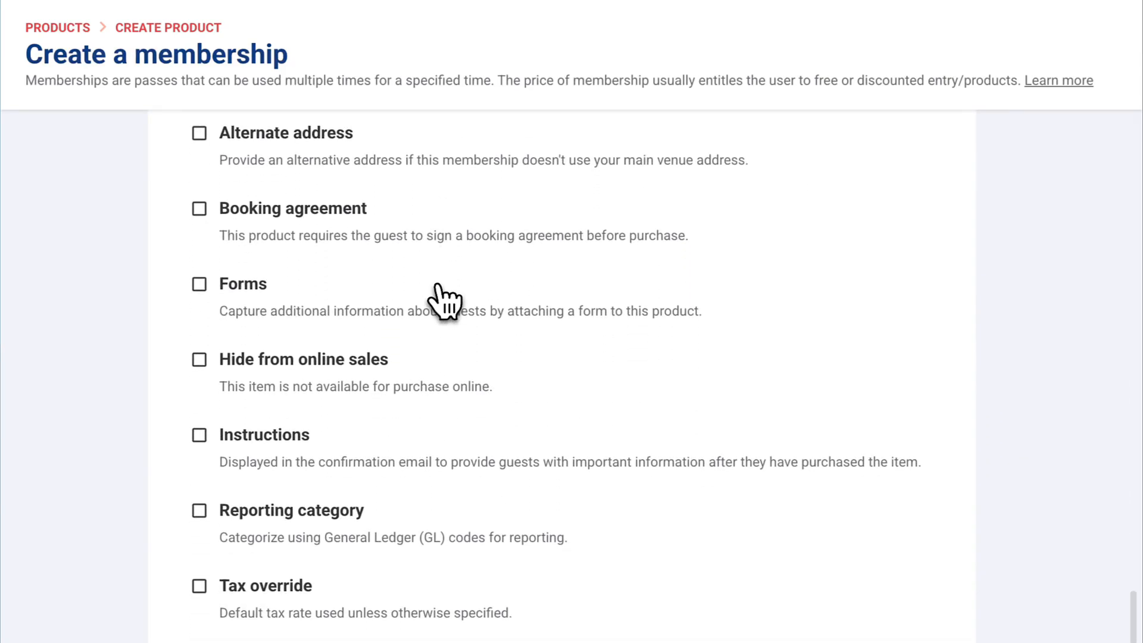
{"action": "left_click", "coordinate": [289, 437]}
{"action": "type", "text": "Get one free visit per month and save on snacks and select activities. Perfect for regulars who love trampolines, laser tag, and skating.  Please note: Bookings are required. Public holidays and peak days may be excluded. Unused free visits do not roll over. Upgrade anytime for more frequent entry."}
{"action": "scroll", "coordinate": [289, 441], "scroll_direction": "down", "scroll_amount": 1}
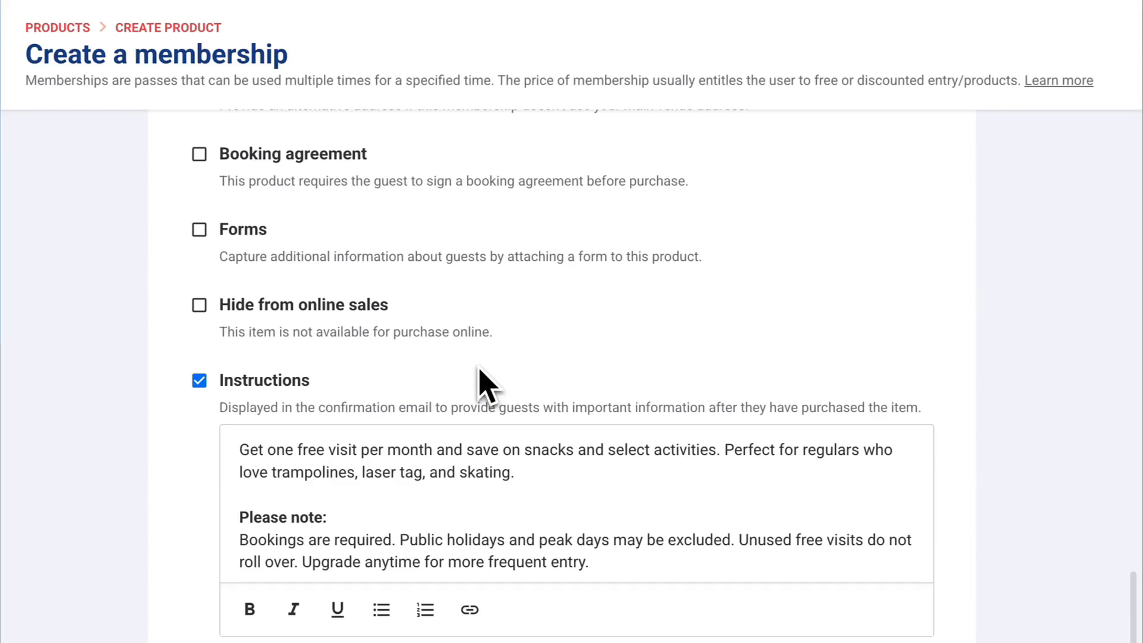
Step: Require a booking agreement before purchase and save the membership product
{"action": "left_click", "coordinate": [357, 156]}
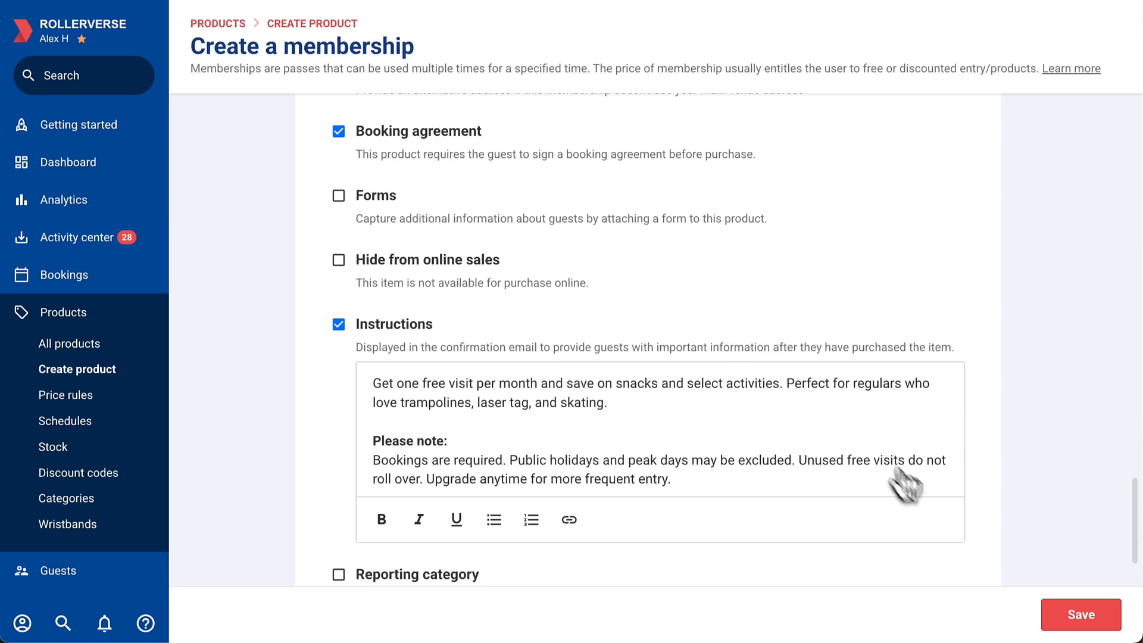
{"action": "left_click", "coordinate": [1059, 626]}
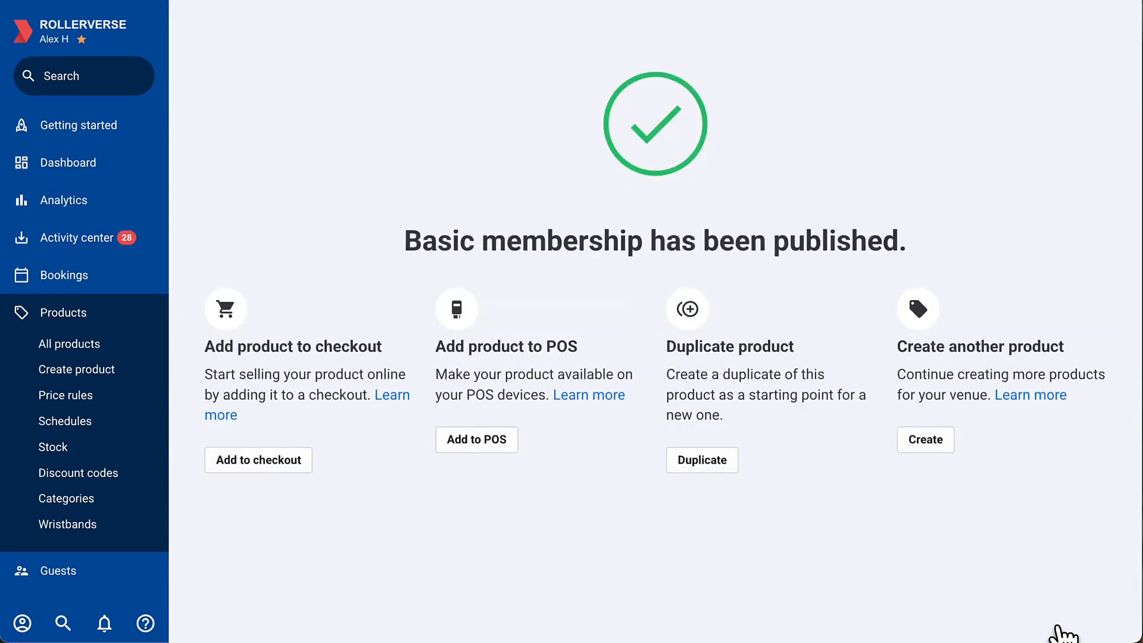